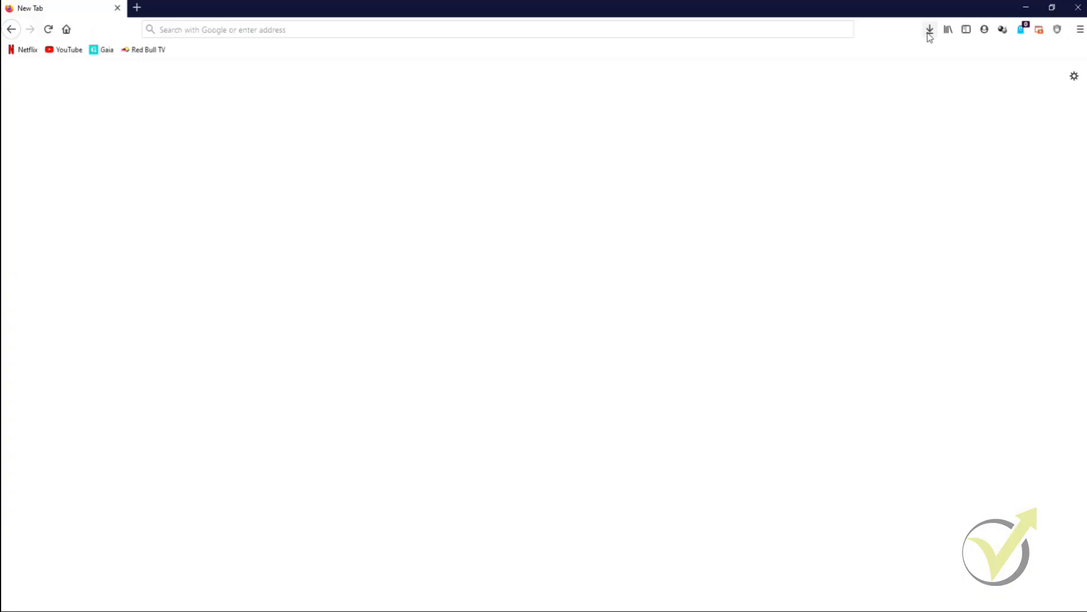
- Launch the downloaded forextimefxtm4setup(3).exe installer and open its installation settings
{"action": "left_click", "coordinate": [929, 31]}
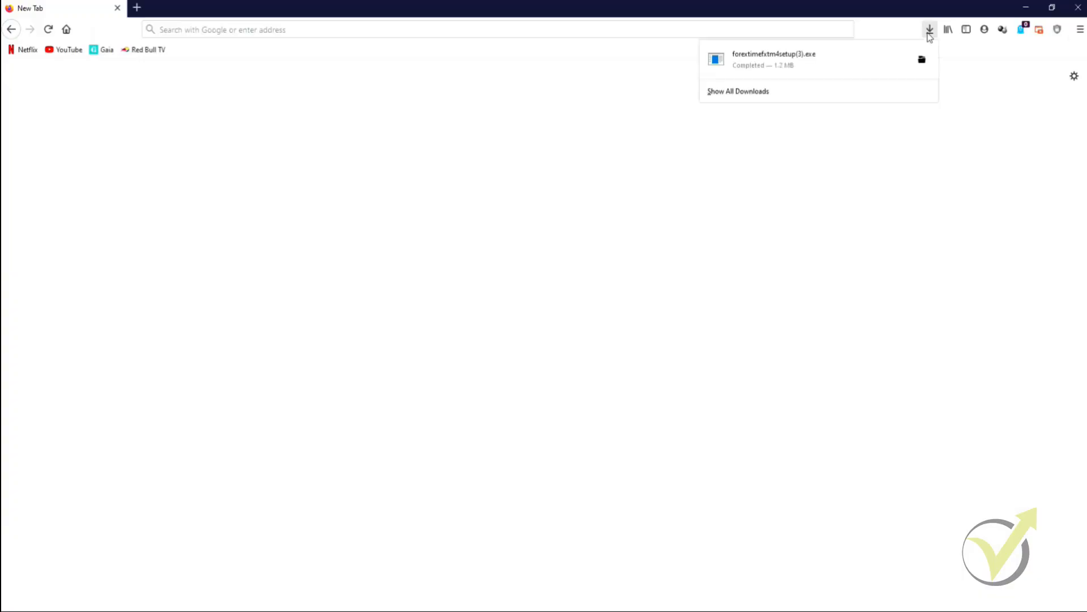
{"action": "left_click", "coordinate": [786, 62]}
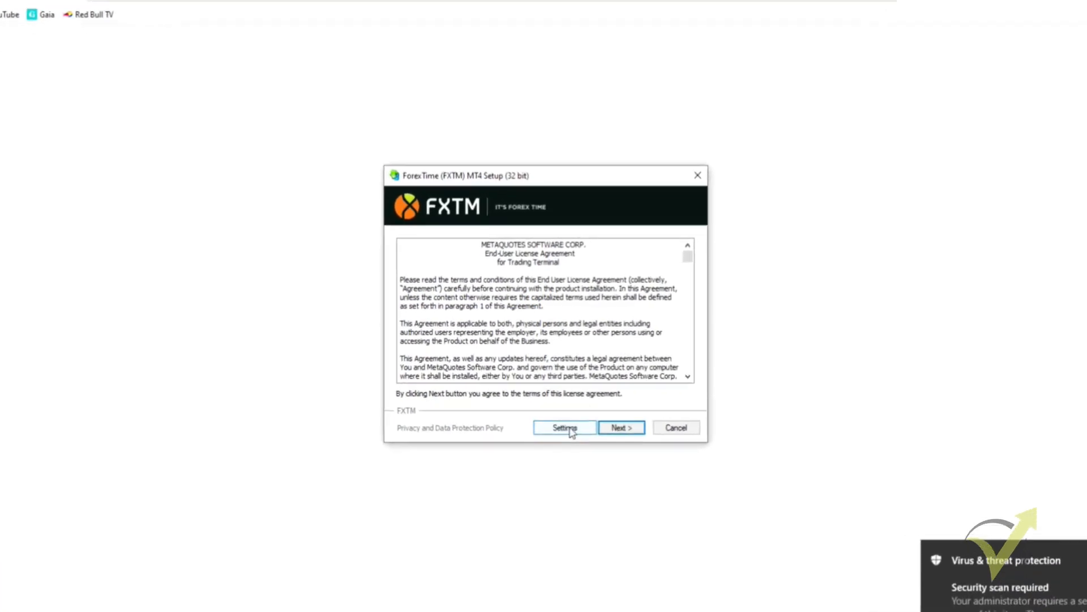
{"action": "left_click", "coordinate": [566, 434]}
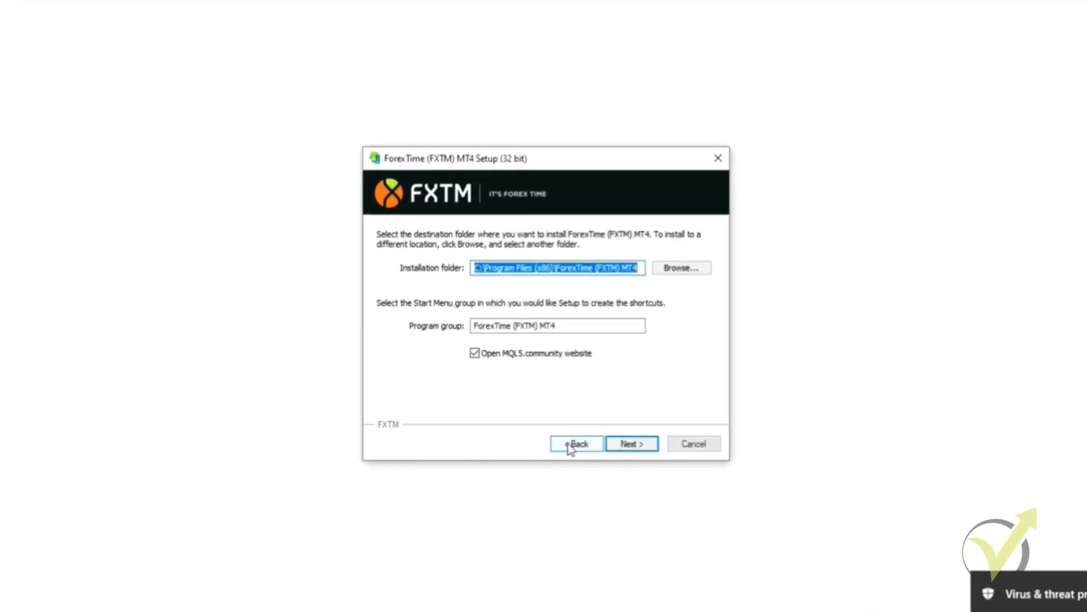
- Change the installation folder to C:\FXTM_MT4_EURUSD_ followed by the trading account number
{"action": "left_click", "coordinate": [635, 271]}
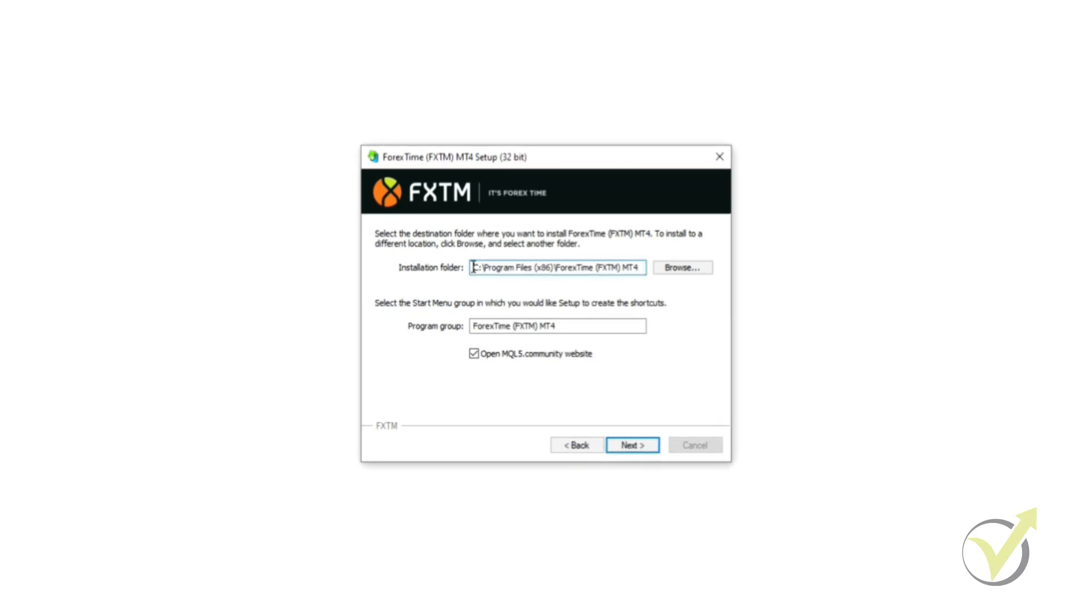
{"action": "left_click_drag", "start_coordinate": [473, 268], "coordinate": [657, 294]}
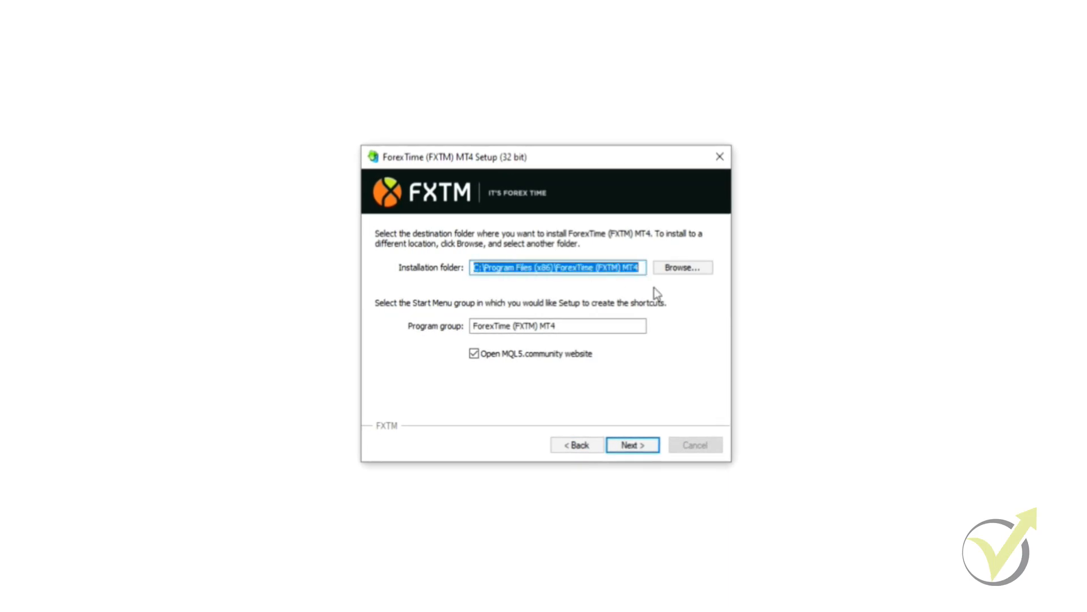
{"action": "left_click", "coordinate": [596, 273]}
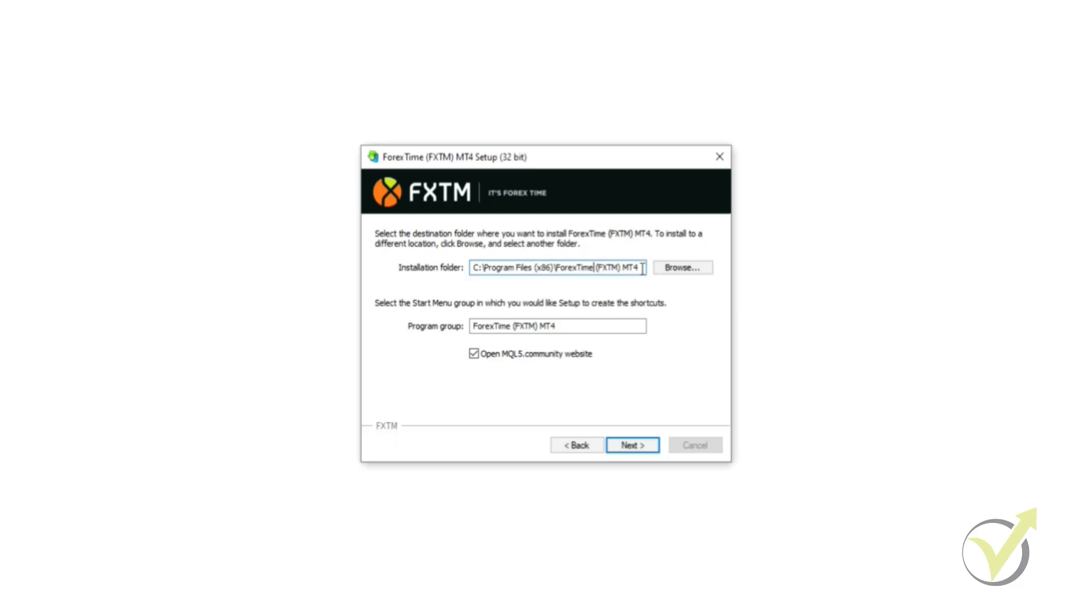
{"action": "left_click_drag", "start_coordinate": [643, 268], "coordinate": [485, 266]}
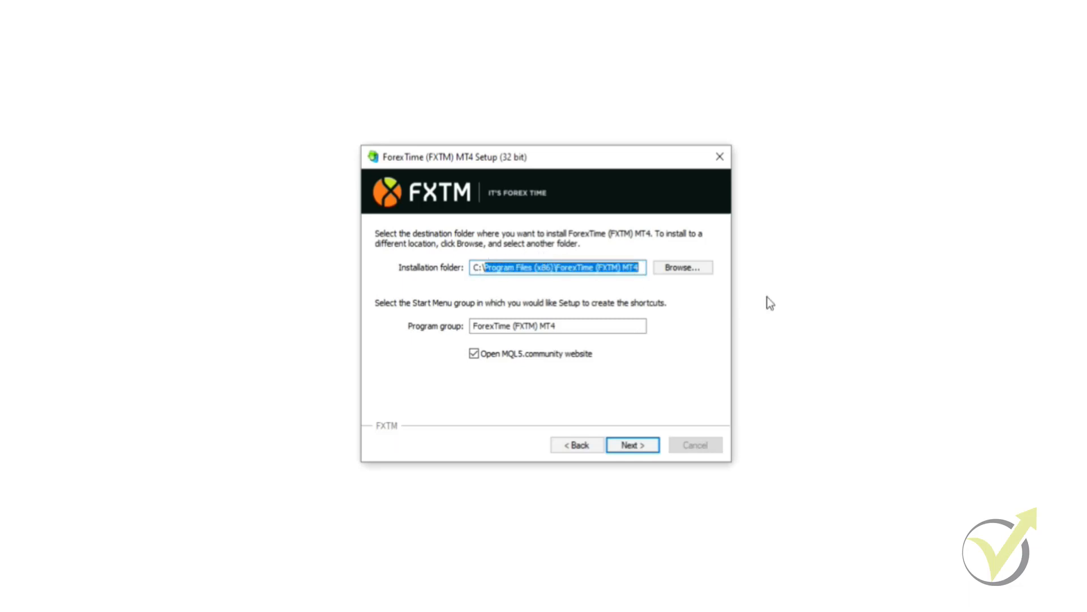
{"action": "key", "text": "BackSpace"}
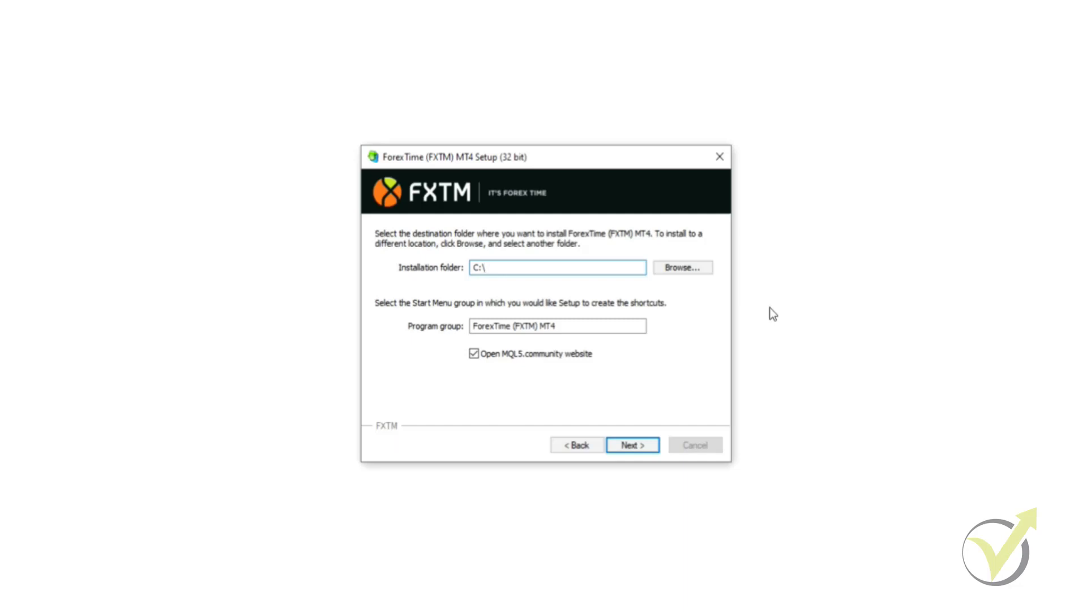
{"action": "type", "text": "FXTM_MT4_"}
{"action": "type", "text": "EURUSD_"}
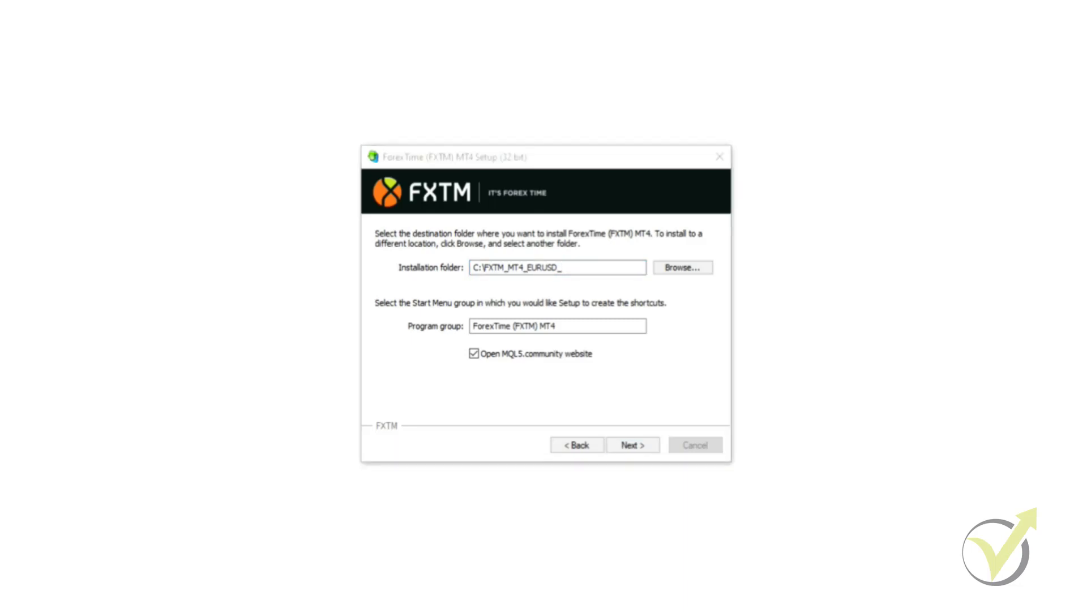
{"action": "left_click", "coordinate": [586, 266]}
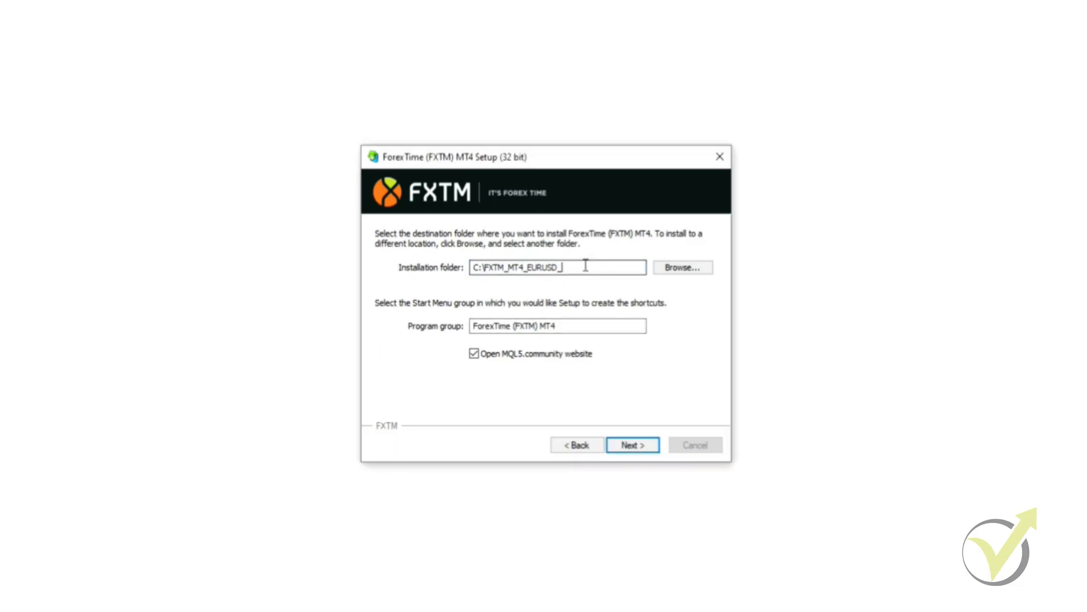
{"action": "right_click", "coordinate": [584, 265]}
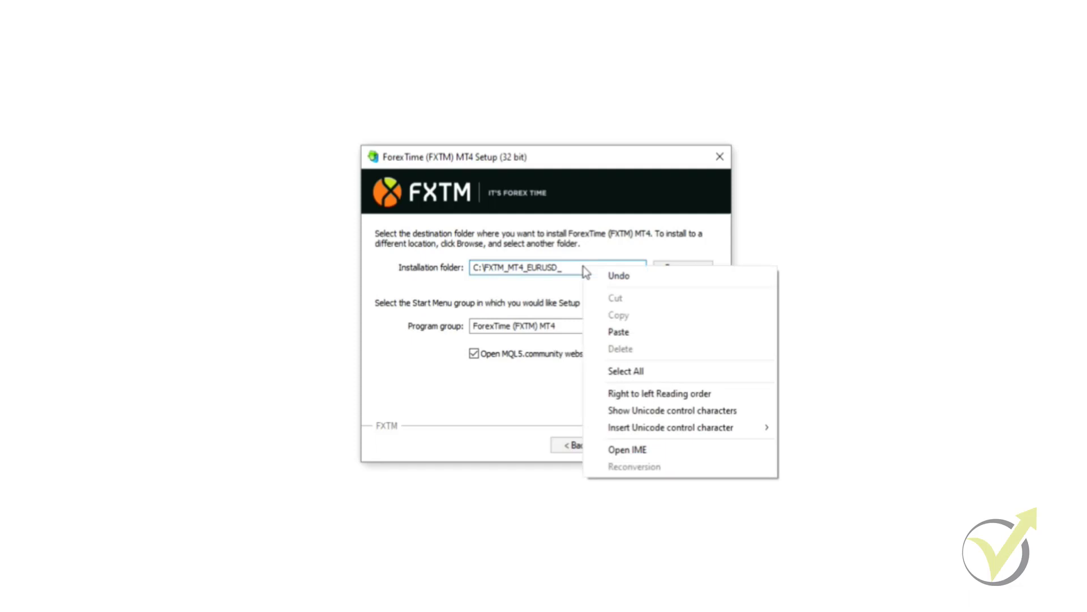
{"action": "left_click", "coordinate": [639, 334]}
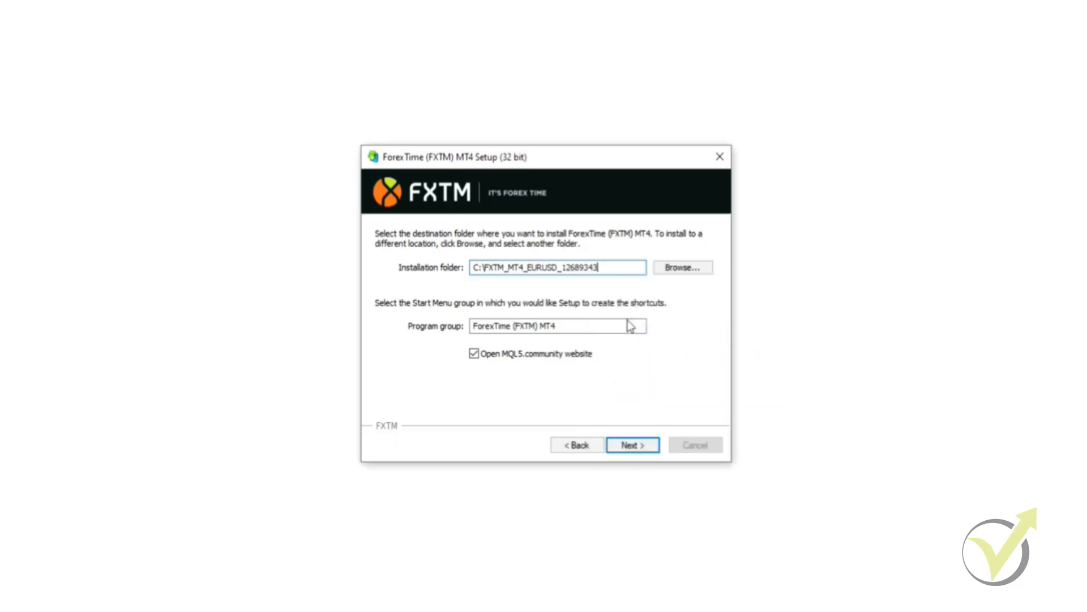
{"action": "mouse_move", "coordinate": [490, 269]}
{"action": "left_mouse_down"}
{"action": "mouse_move", "coordinate": [510, 270]}
{"action": "mouse_move", "coordinate": [501, 266]}
{"action": "left_mouse_up"}
{"action": "left_click", "coordinate": [500, 265]}
{"action": "left_click", "coordinate": [514, 267]}
{"action": "left_click", "coordinate": [586, 267]}
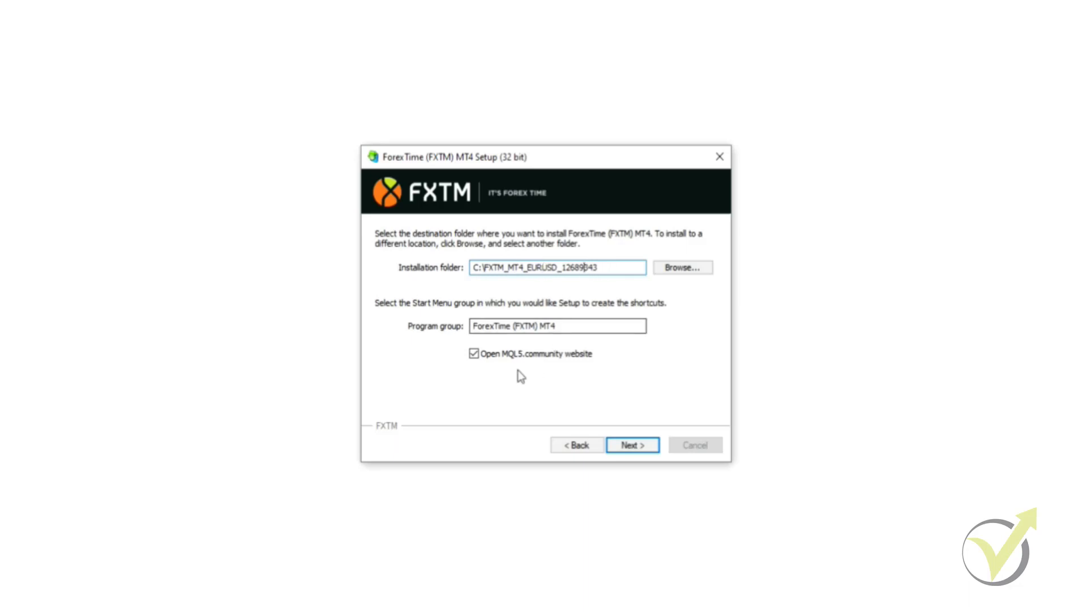
- Disable opening the MQL5.community website, then run the EURUSD platform installation through to completion
{"action": "left_click", "coordinate": [475, 354]}
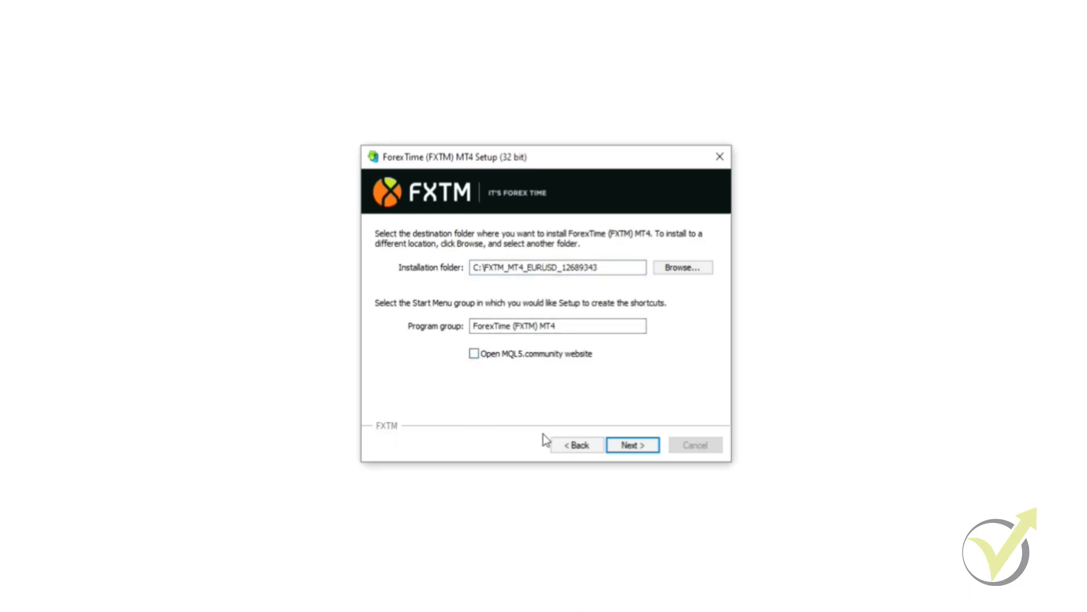
{"action": "left_click", "coordinate": [638, 444]}
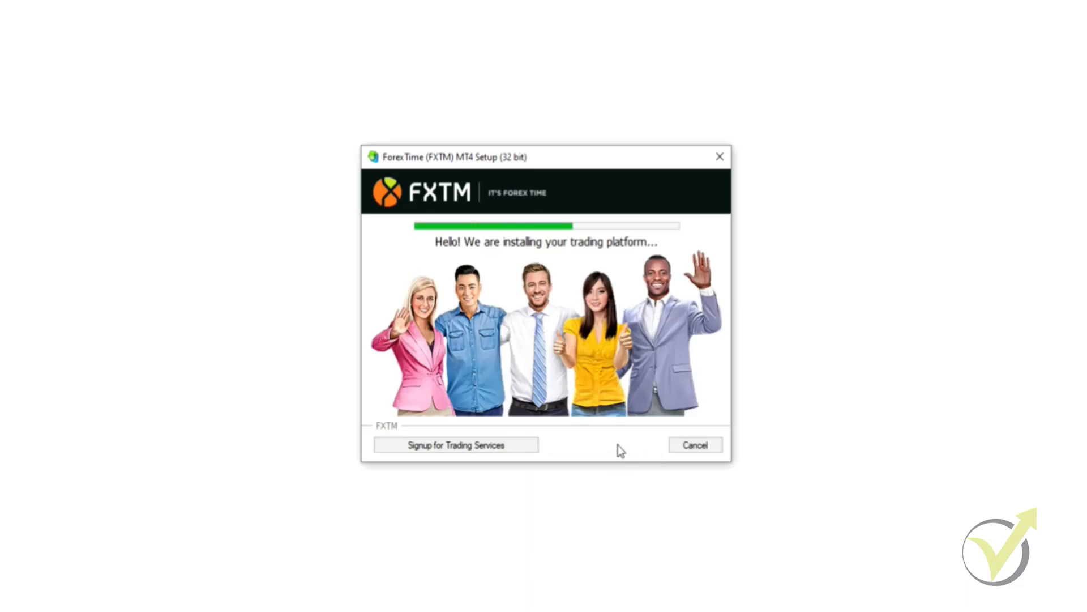
{"action": "left_click", "coordinate": [709, 446]}
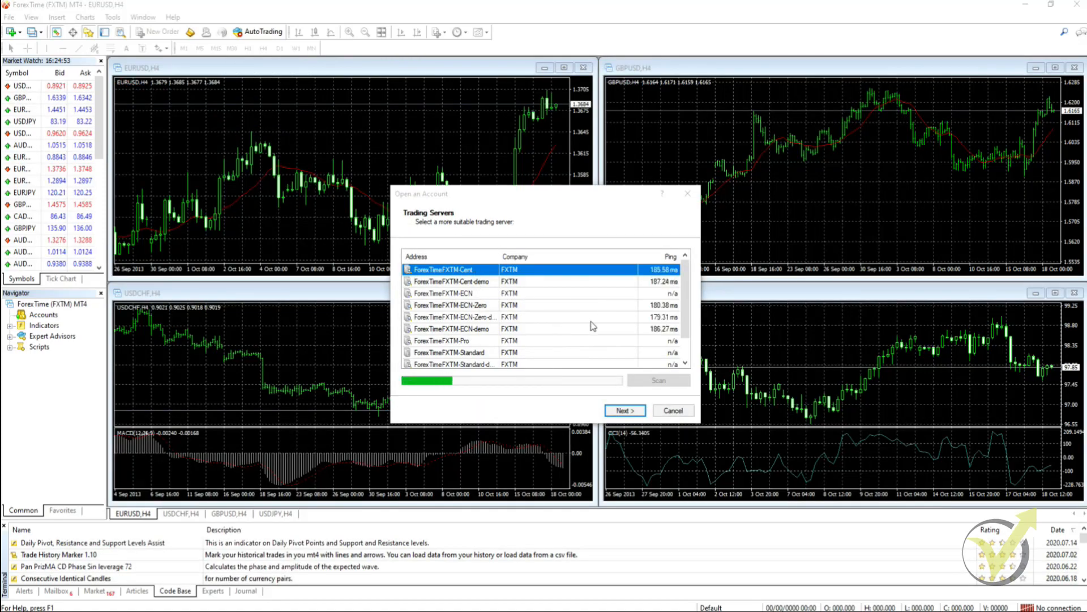
- Choose the ForexTimeFXTM-Standard-demo trading server and continue to the account type selection
{"action": "left_click_drag", "start_coordinate": [594, 200], "coordinate": [549, 163]}
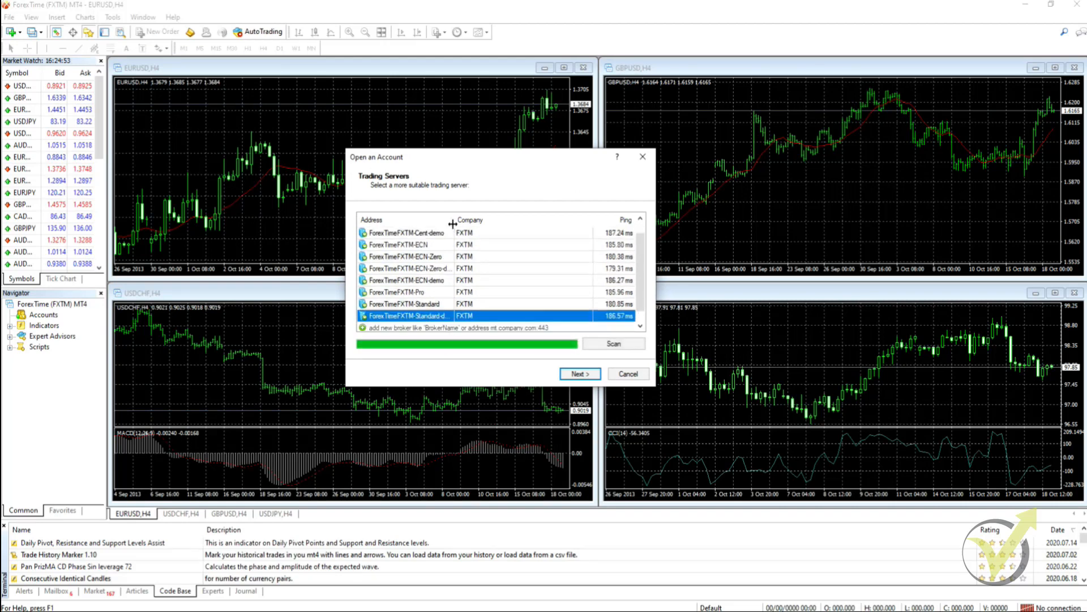
{"action": "left_click_drag", "start_coordinate": [455, 220], "coordinate": [476, 220]}
{"action": "left_click", "coordinate": [574, 376]}
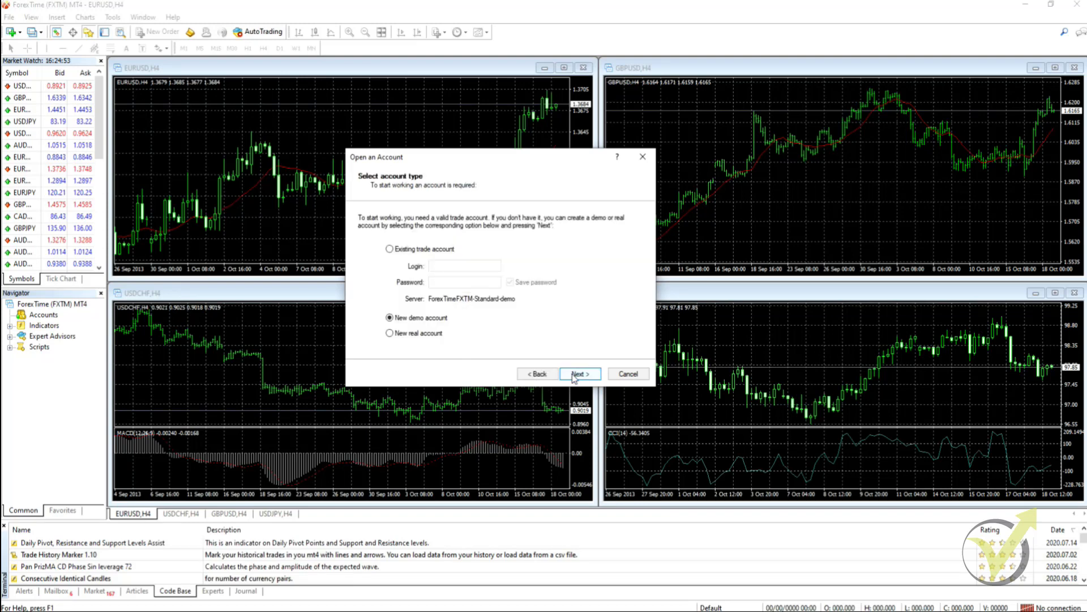
- Log in with an existing trade account, entering its account number and password
{"action": "left_click", "coordinate": [420, 250]}
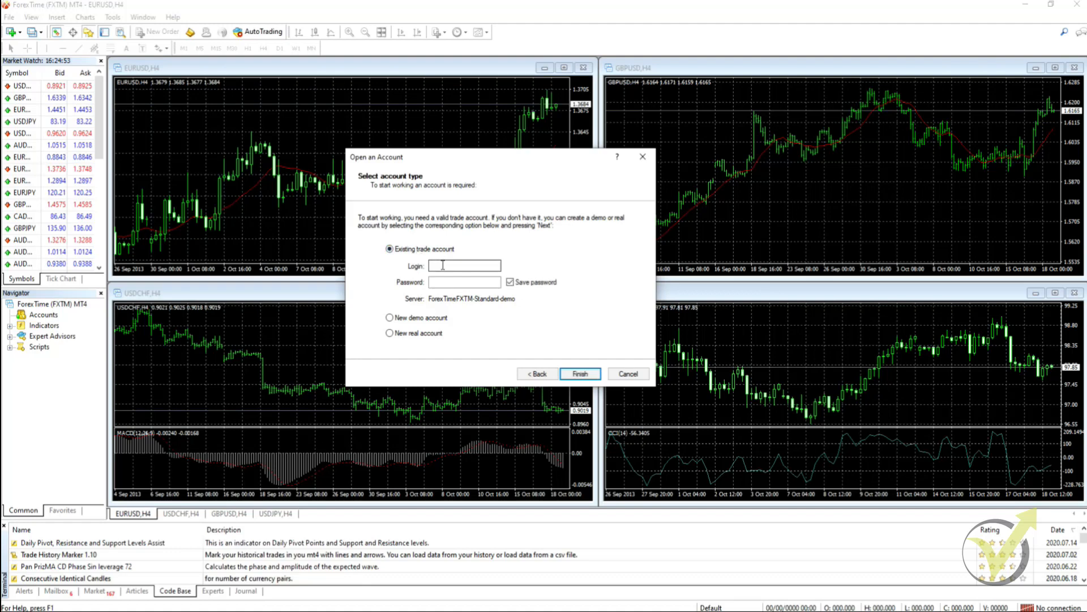
{"action": "right_click", "coordinate": [443, 265]}
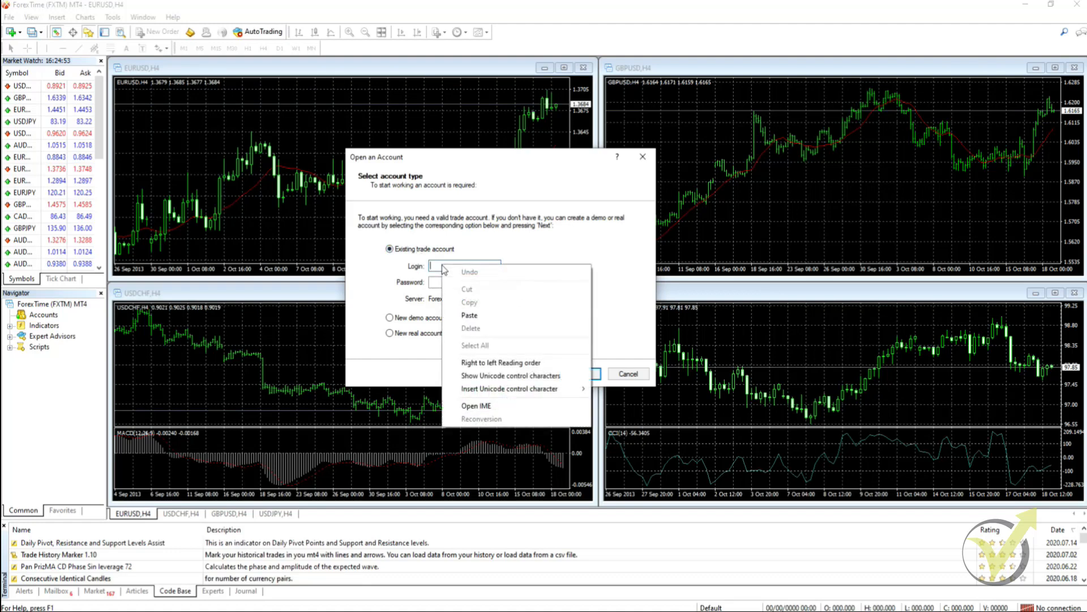
{"action": "left_click", "coordinate": [489, 316]}
{"action": "left_click", "coordinate": [479, 283]}
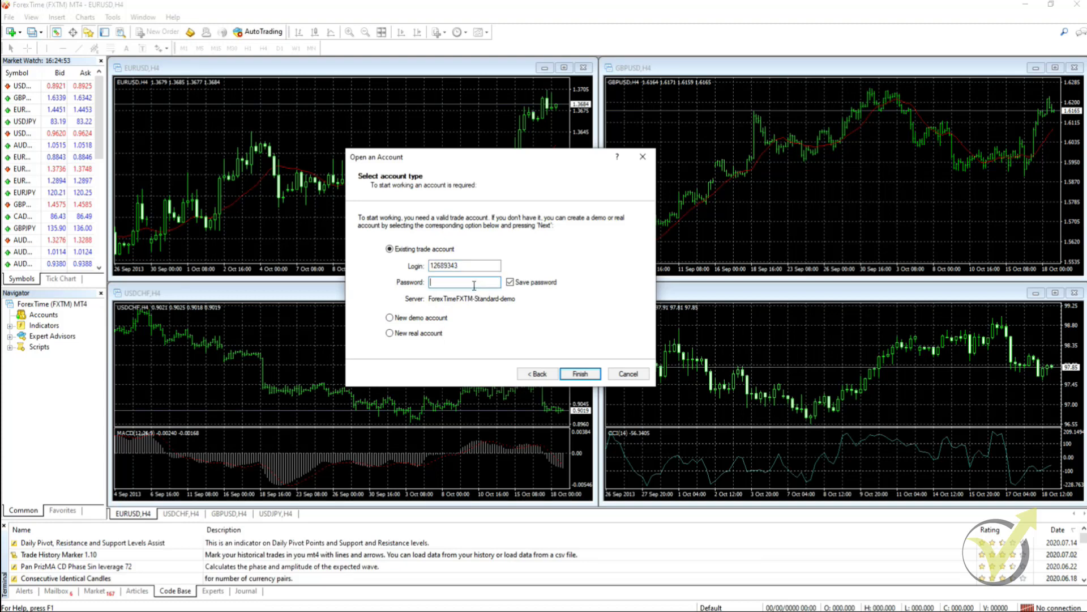
{"action": "type", "text": "*********"}
{"action": "key", "text": "Return"}
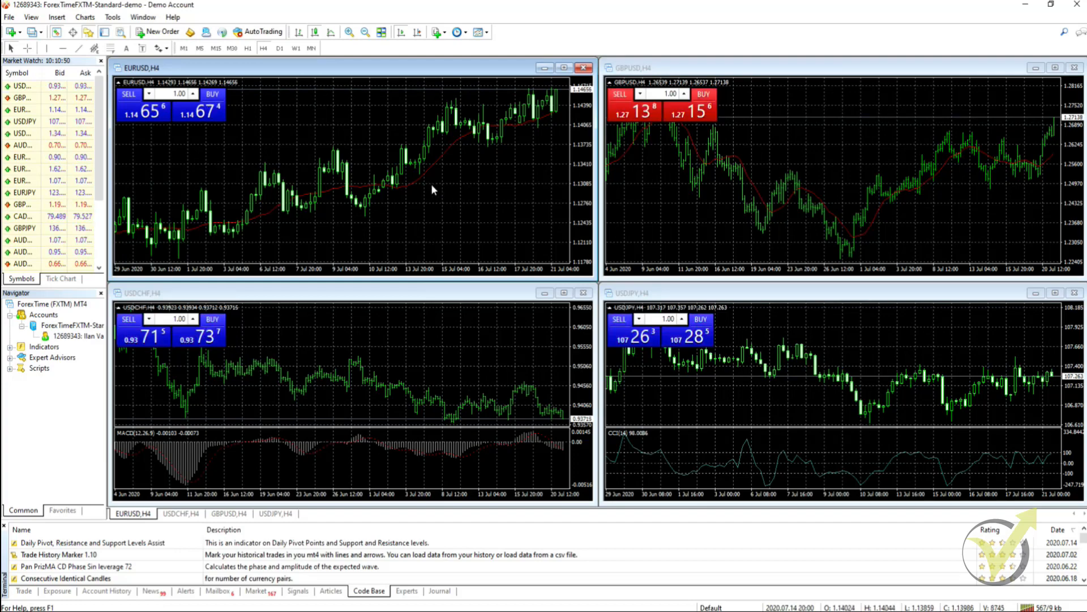
- Return to Firefox, launch the forextimefxtm4setup(3).exe installer again and open its installation settings
{"action": "left_click", "coordinate": [1028, 8]}
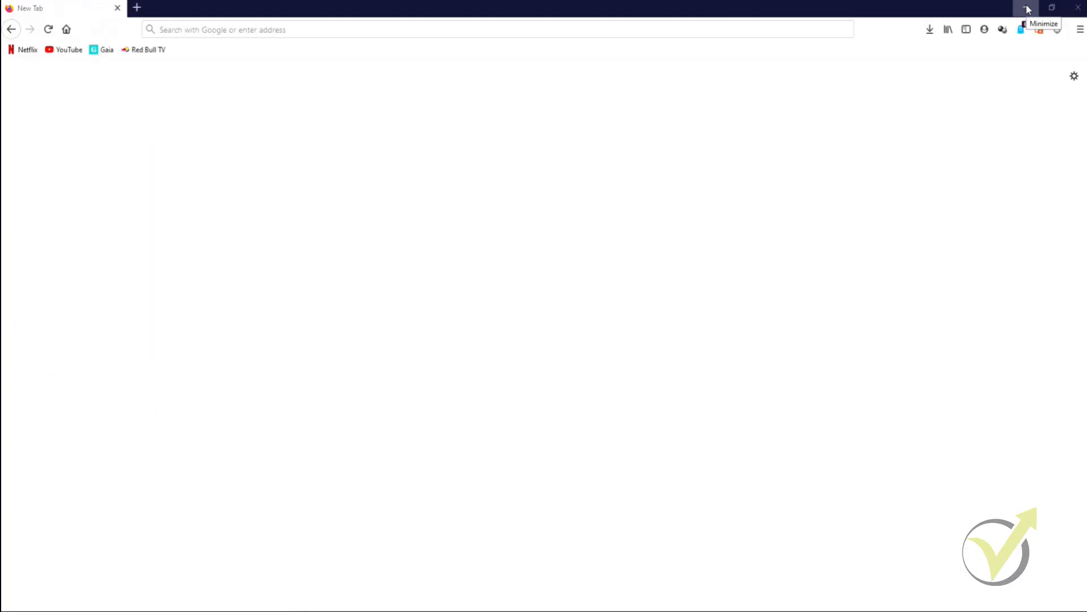
{"action": "left_click", "coordinate": [930, 29]}
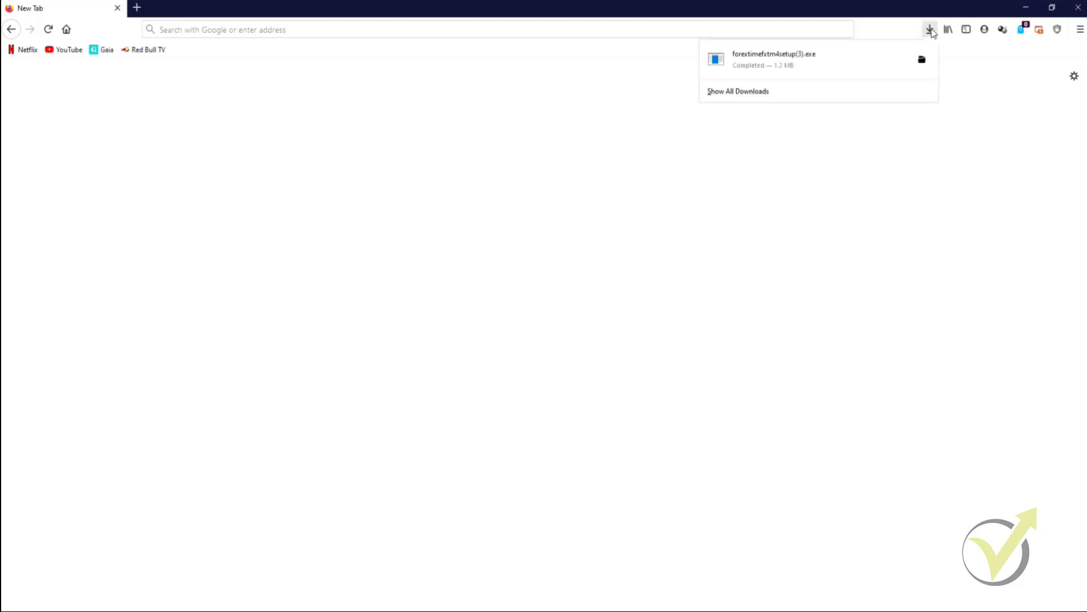
{"action": "left_click", "coordinate": [777, 65]}
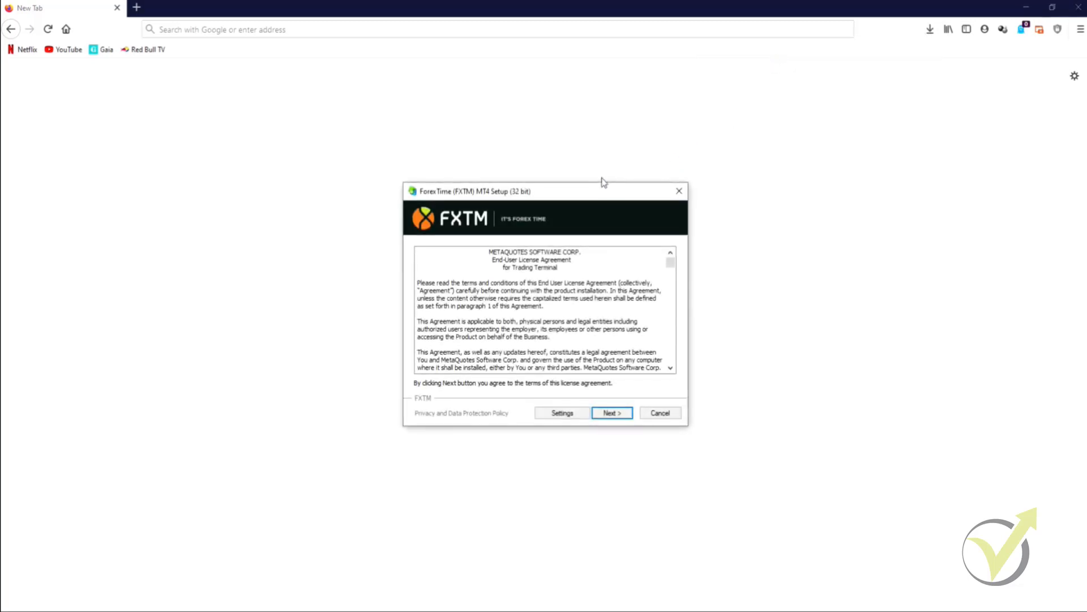
{"action": "left_click", "coordinate": [558, 421]}
- Change the installation folder to C:\FXTM_MT4_EURCHF_ followed by the second trading account number
{"action": "left_click_drag", "start_coordinate": [515, 269], "coordinate": [715, 280]}
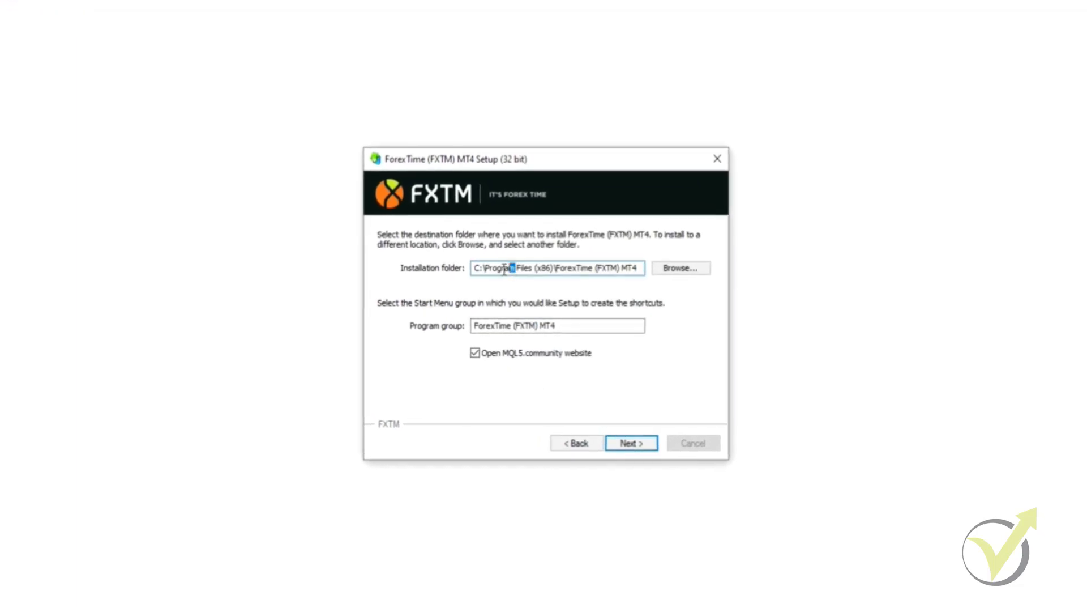
{"action": "type", "text": "FX"}
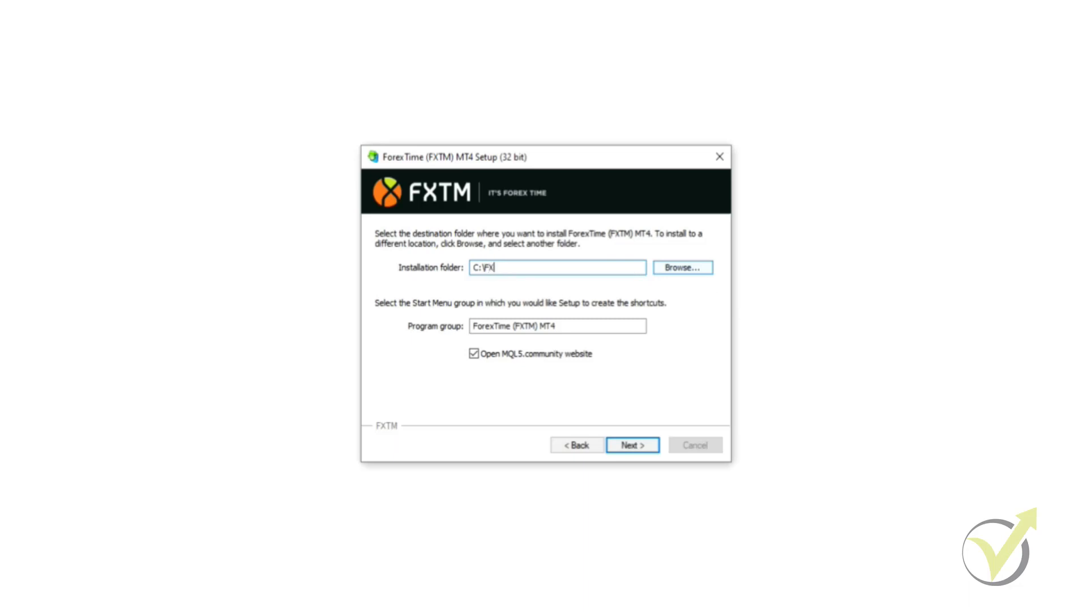
{"action": "type", "text": "TM_MT4_"}
{"action": "type", "text": "EURCHF_"}
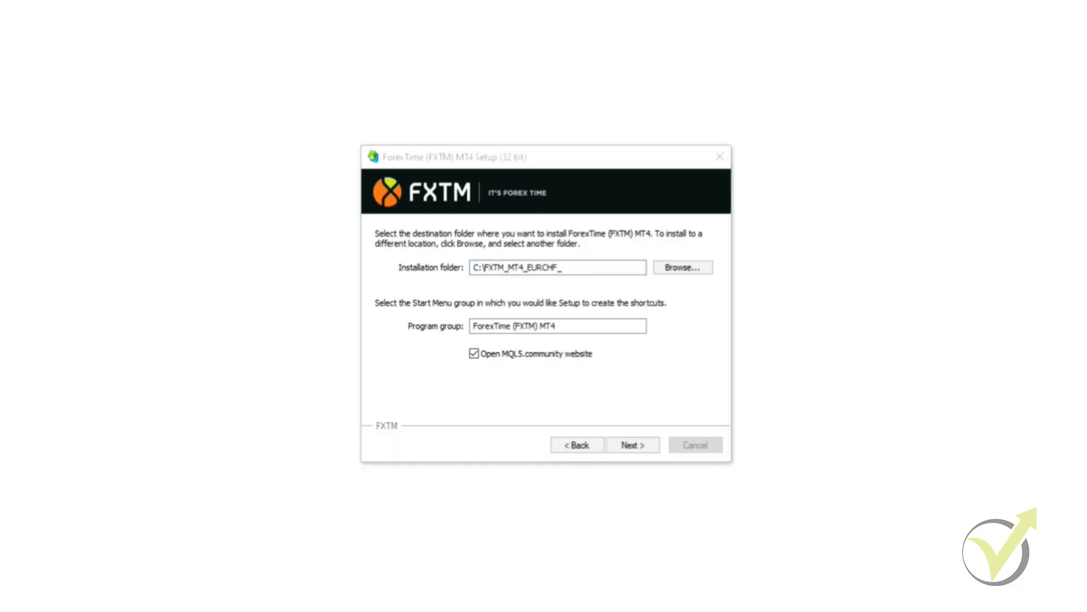
{"action": "left_click", "coordinate": [567, 244]}
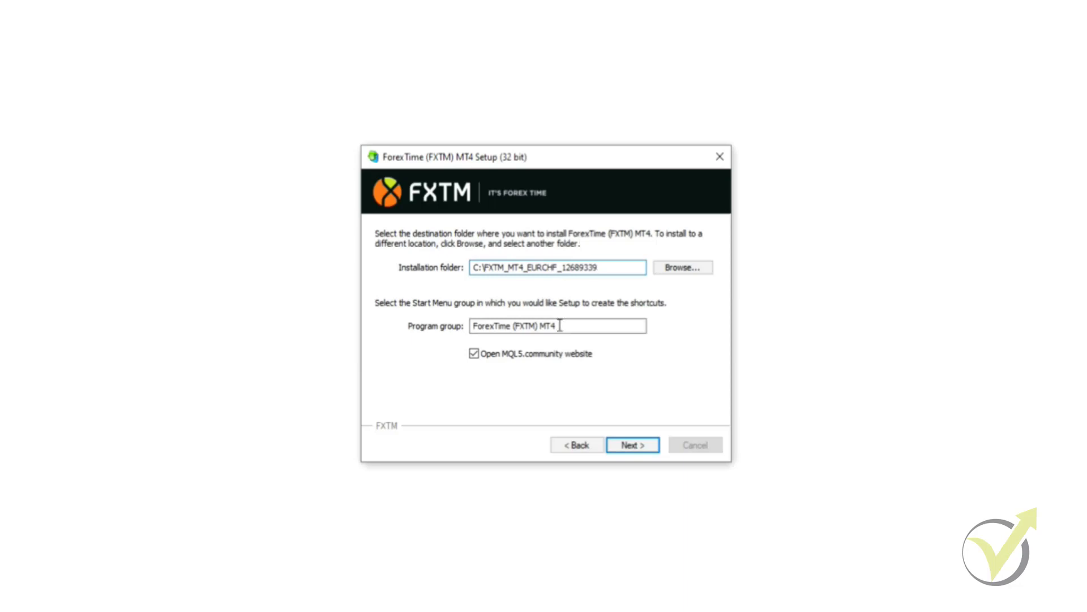
- Disable opening the MQL5.community website and complete the installation of the EURCHF platform
{"action": "left_click", "coordinate": [497, 363]}
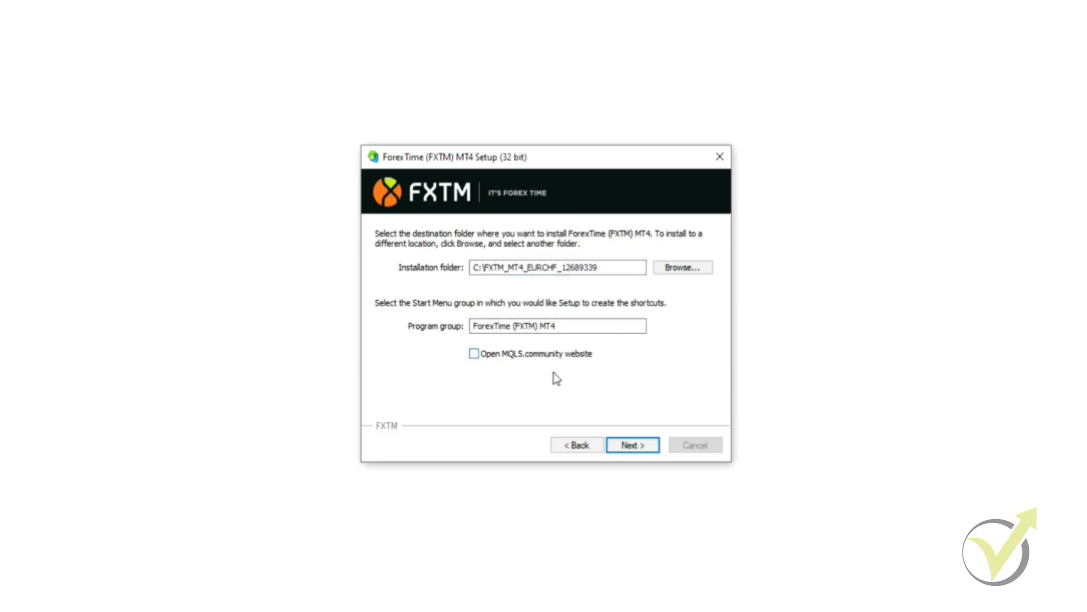
{"action": "left_click", "coordinate": [645, 447]}
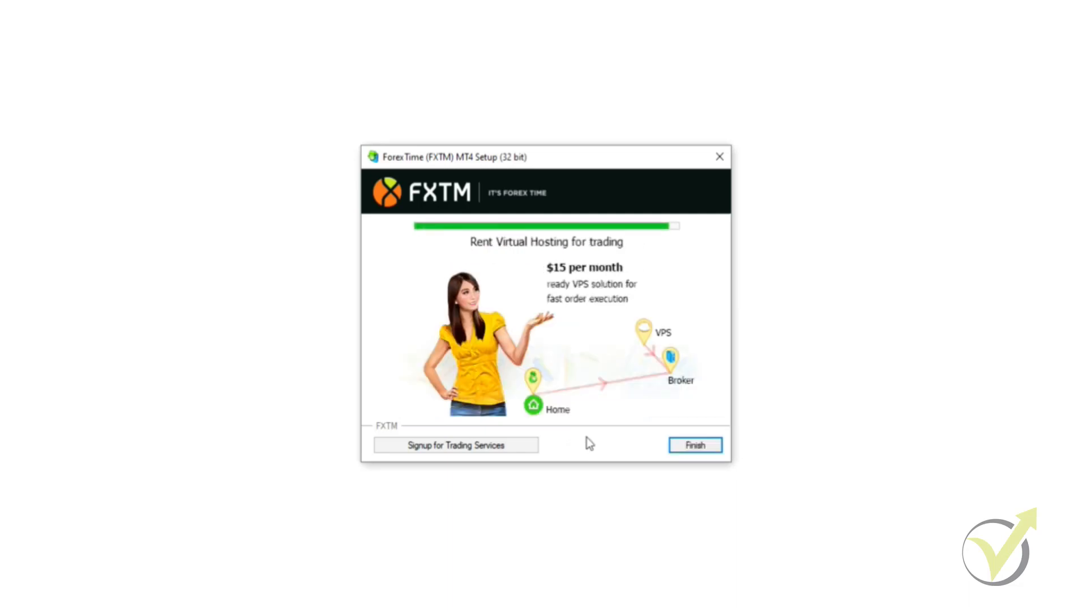
{"action": "left_click", "coordinate": [698, 446]}
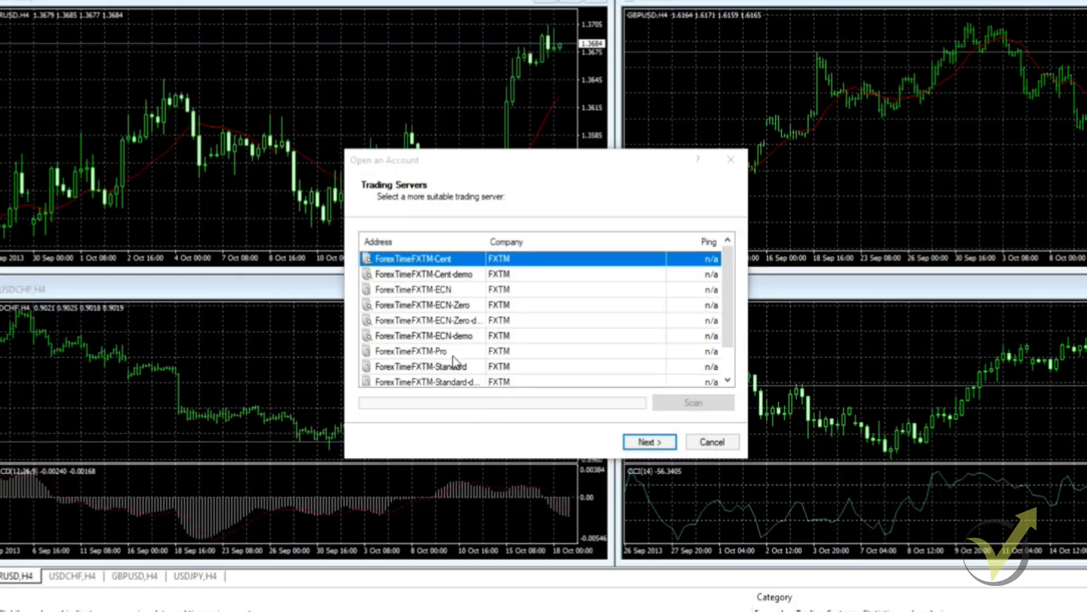
- Log in to the ForexTimeFXTM-Standard-demo server with the second existing trade account, entering its account number and password
{"action": "left_click", "coordinate": [450, 354]}
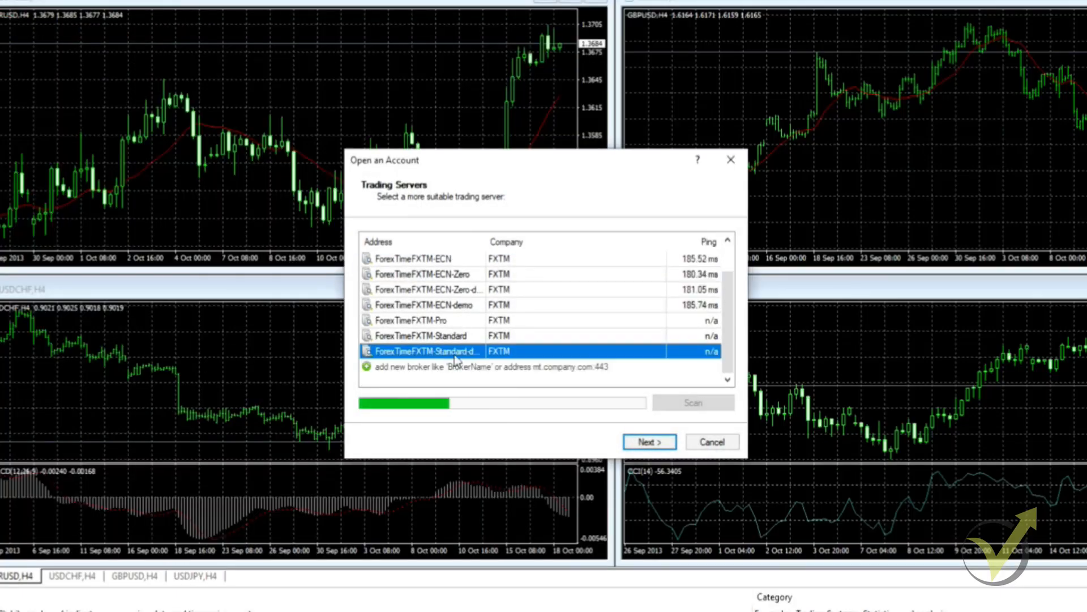
{"action": "left_click", "coordinate": [646, 442]}
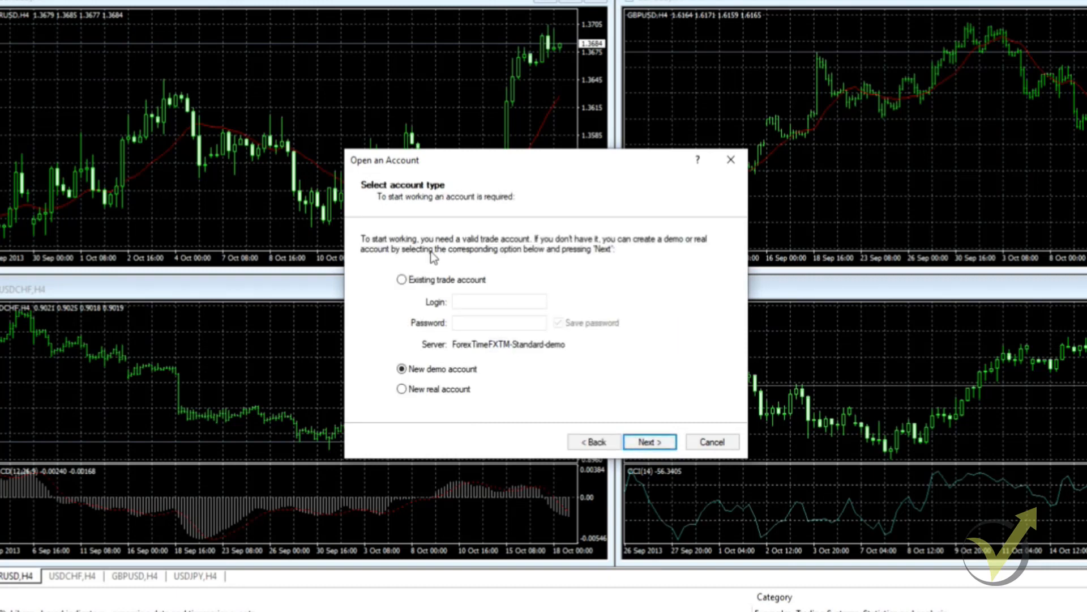
{"action": "left_click", "coordinate": [432, 279]}
{"action": "right_click", "coordinate": [473, 302]}
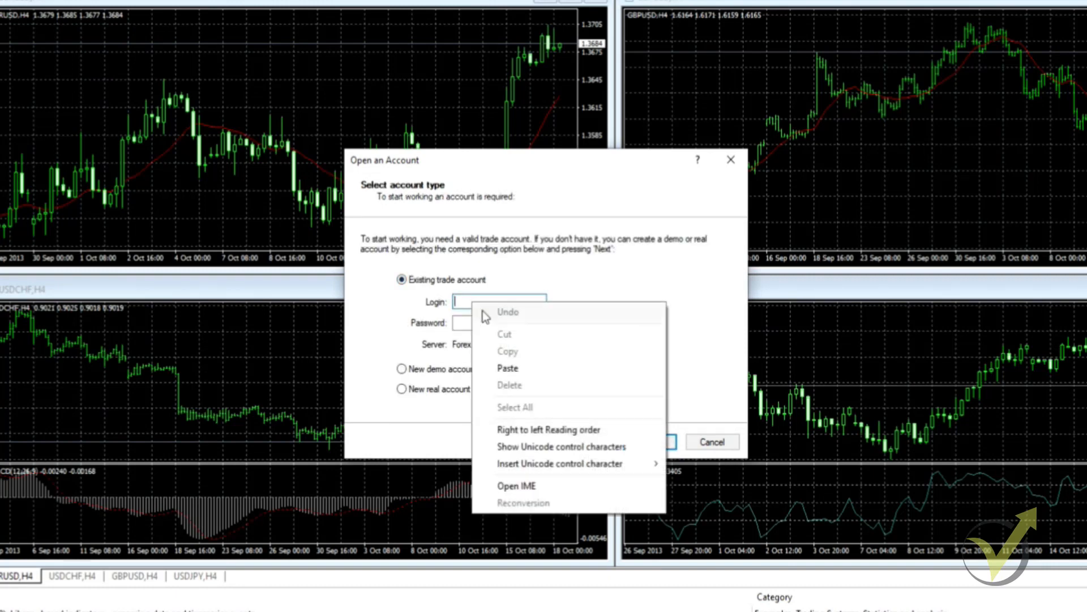
{"action": "left_click", "coordinate": [507, 369]}
{"action": "left_click", "coordinate": [494, 326]}
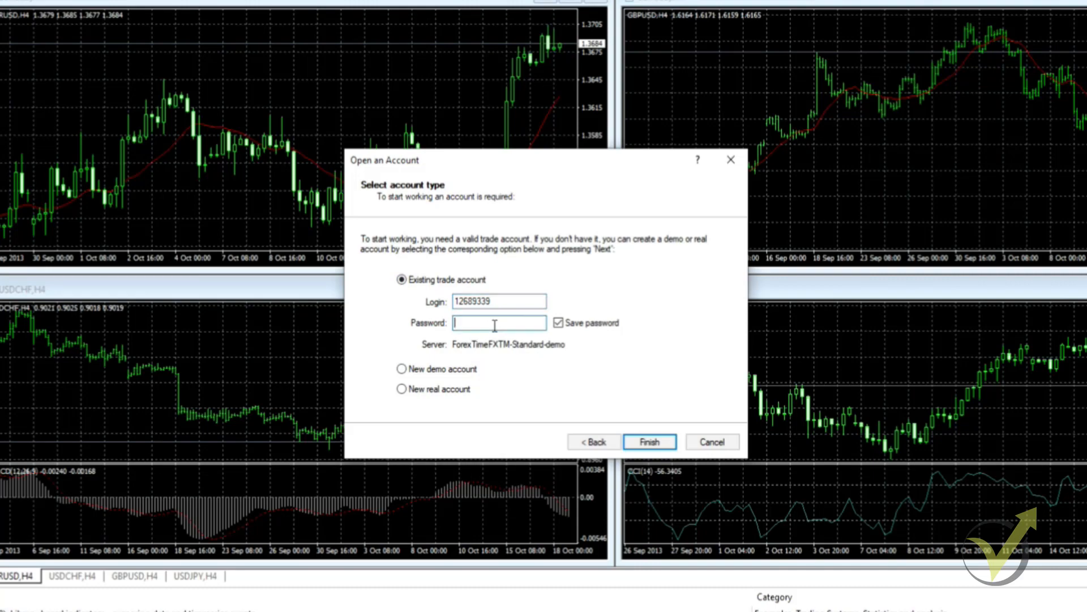
{"action": "type", "text": "••••••••••••"}
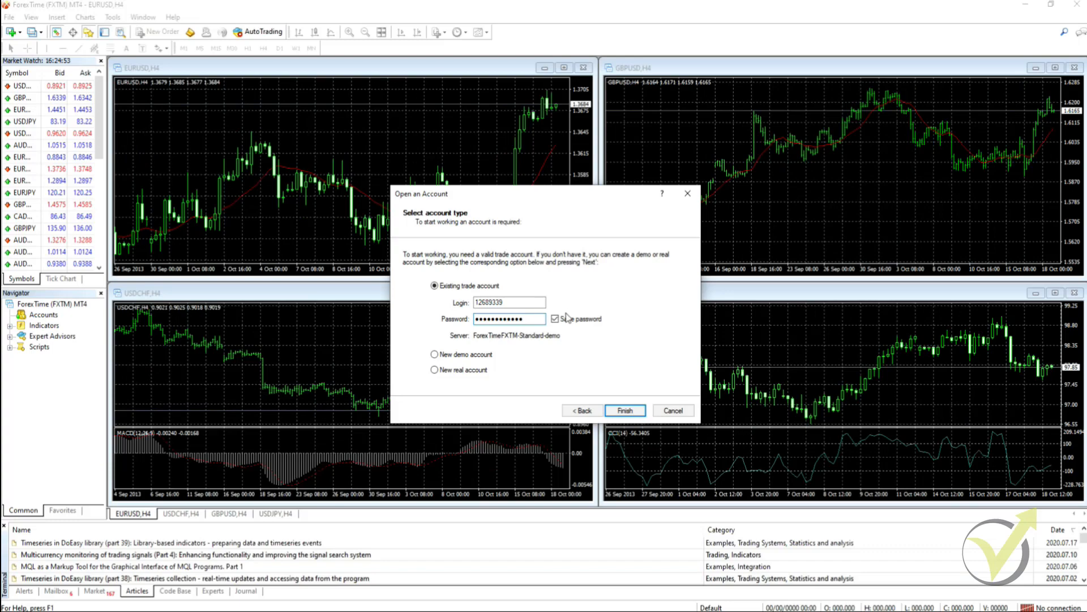
{"action": "left_click", "coordinate": [624, 410]}
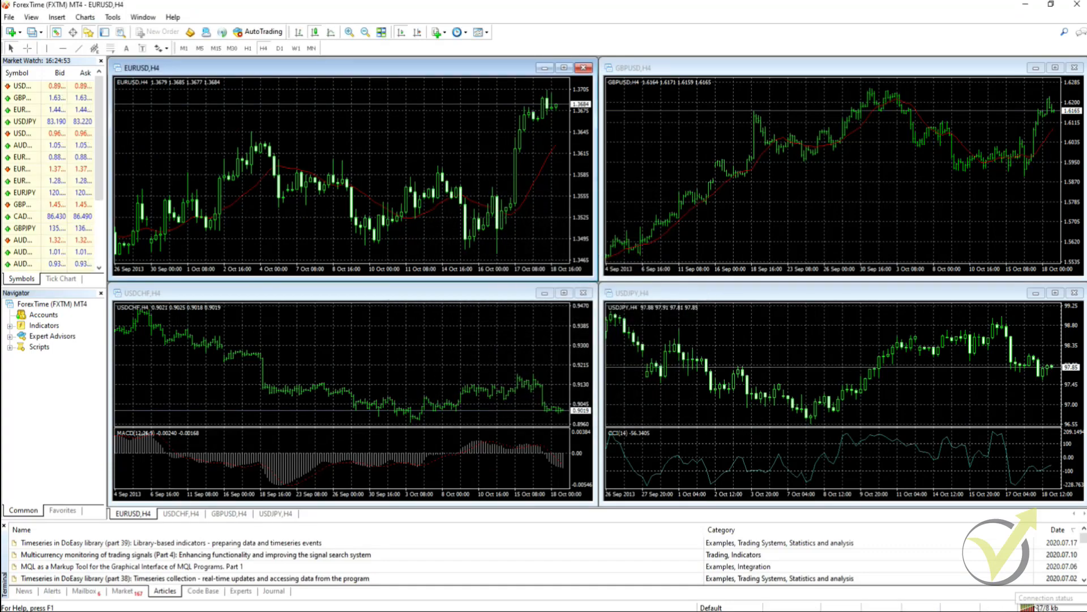